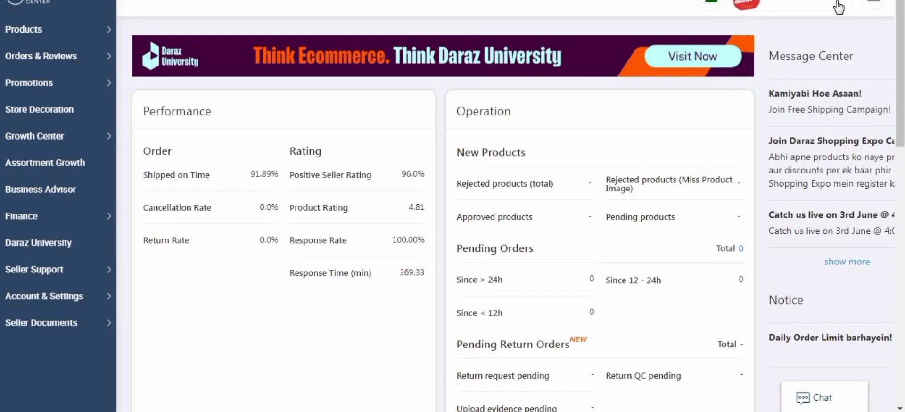
Open the Help Center from the account options in a new browser tab.
left_click(838, 7)
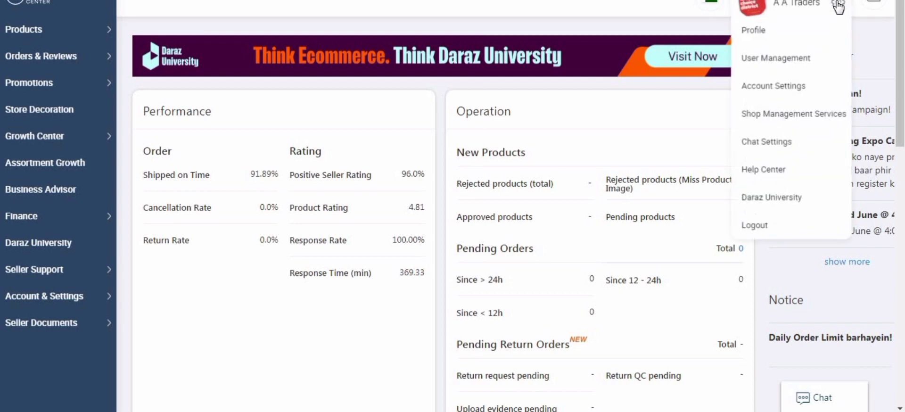
right_click(767, 174)
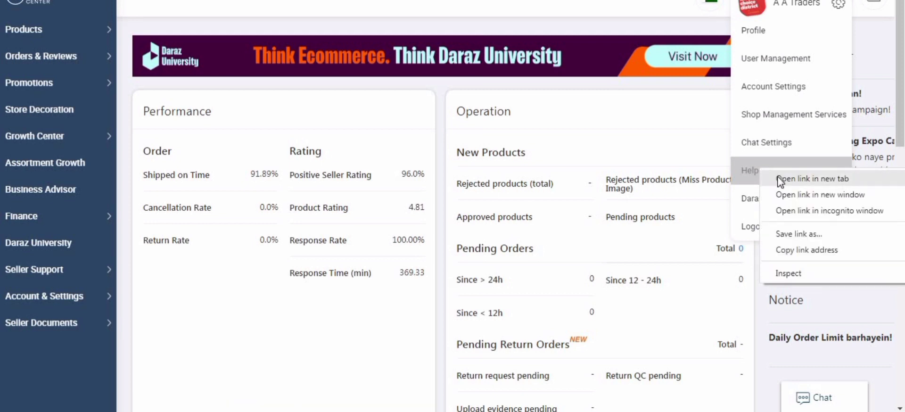
left_click(781, 181)
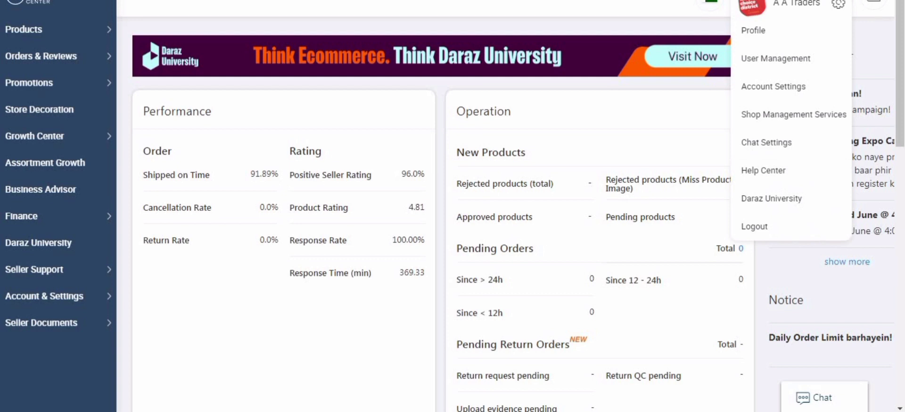
Open the Orders Overview and filter the list to Returned orders.
mouse_move(65, 60)
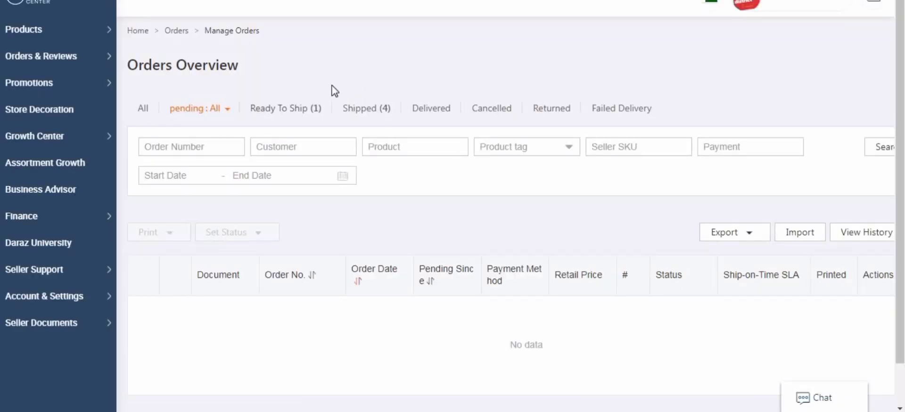
left_click(556, 104)
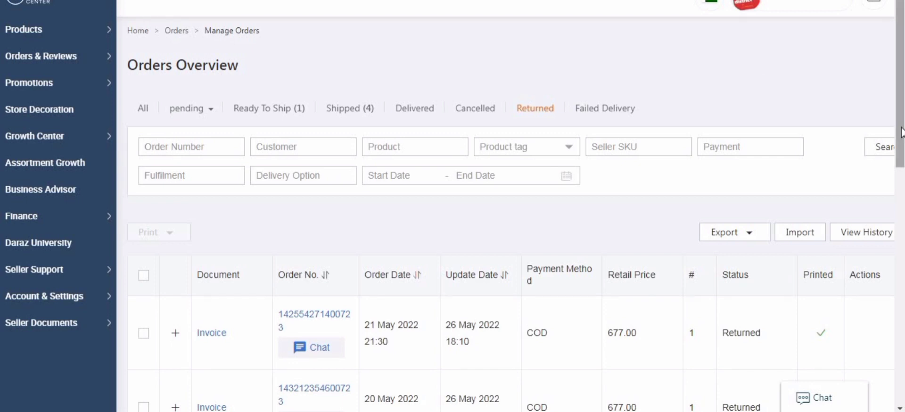
scroll(901, 132, "down", 1)
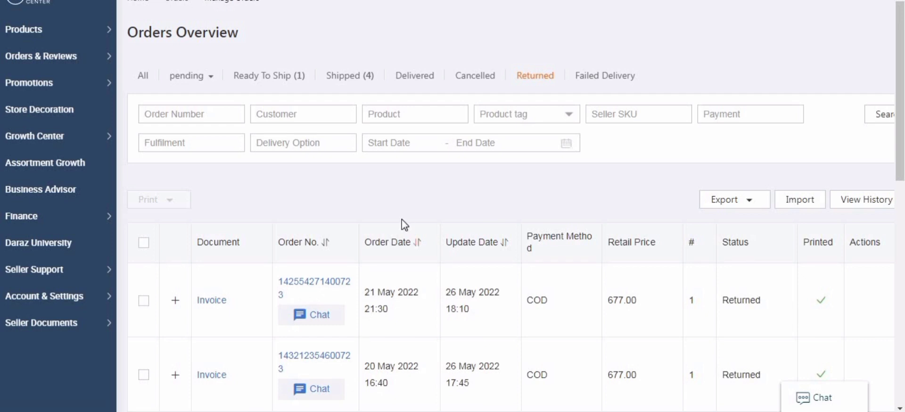
Open the detail pages of the first two returned orders in separate new tabs.
right_click(325, 282)
left_click(347, 291)
right_click(312, 358)
left_click(364, 254)
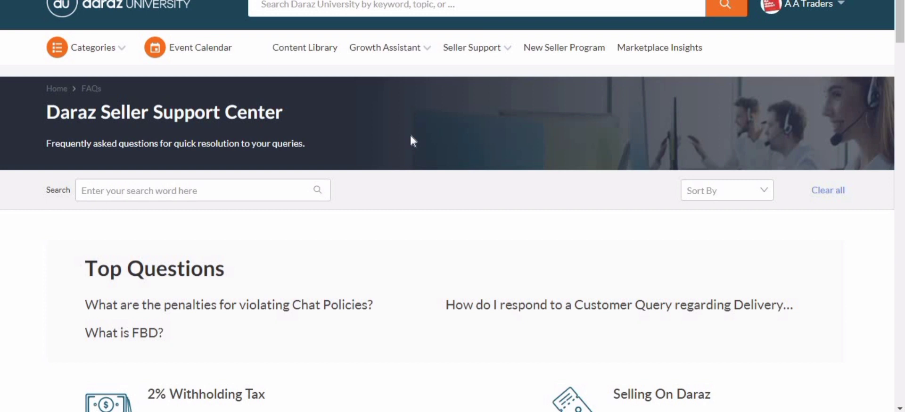
Open the Seller Claims form from Daraz University and choose Local Seller as seller type and Returns as topic.
mouse_move(500, 53)
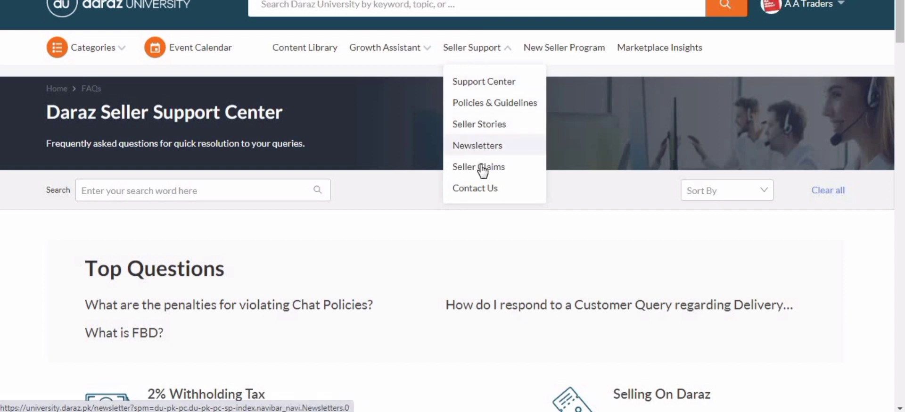
left_click(513, 171)
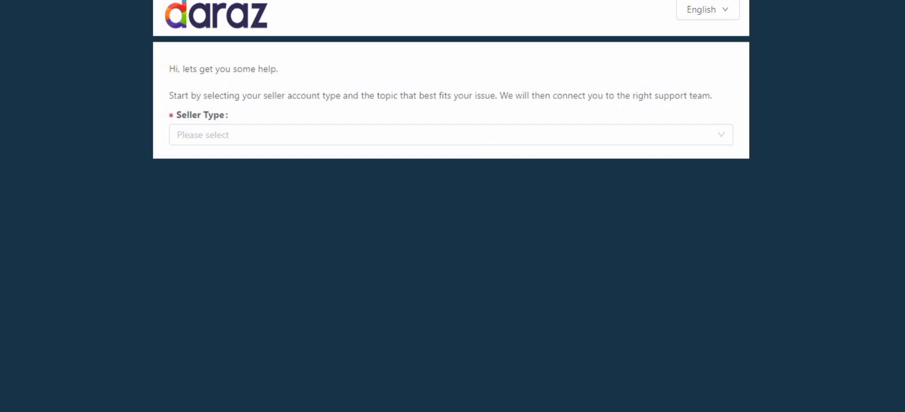
left_click(505, 129)
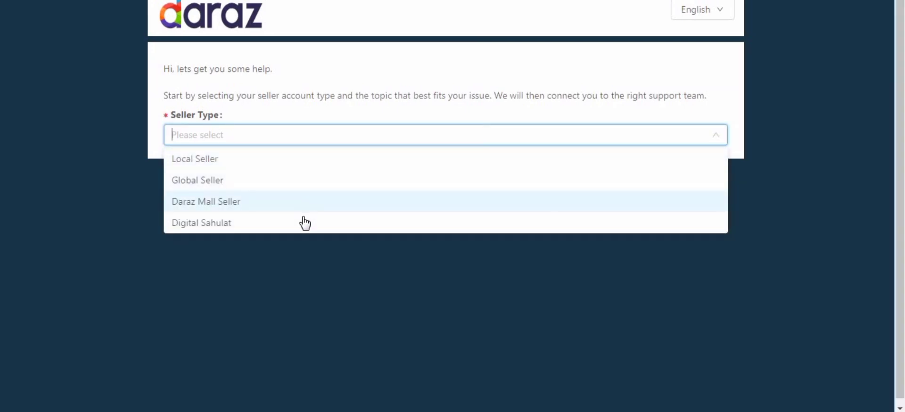
left_click(328, 159)
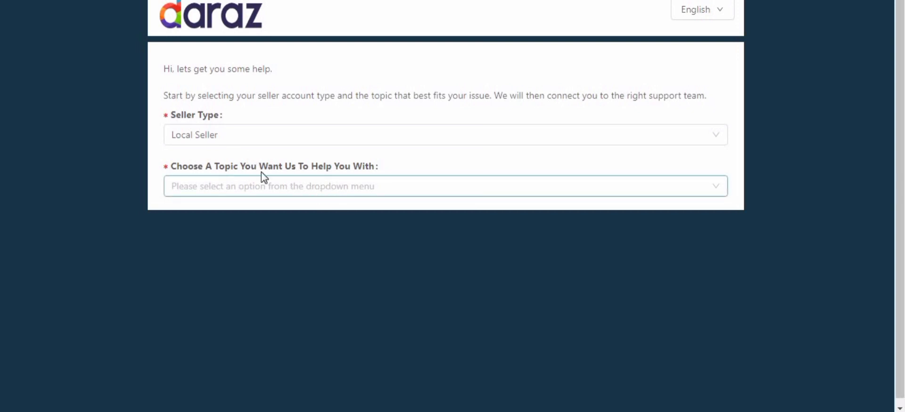
left_click(344, 188)
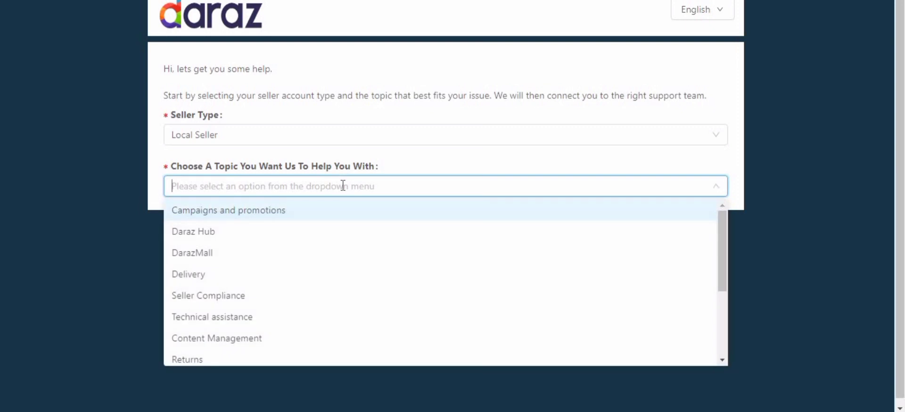
left_click(263, 358)
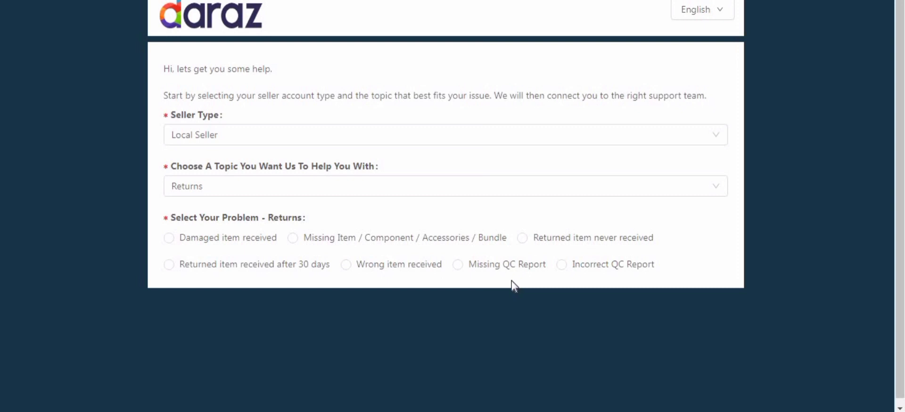
Select Incorrect QC Report as the returns problem and set the issue type to QRR Scorecard Adjustment.
left_click(562, 266)
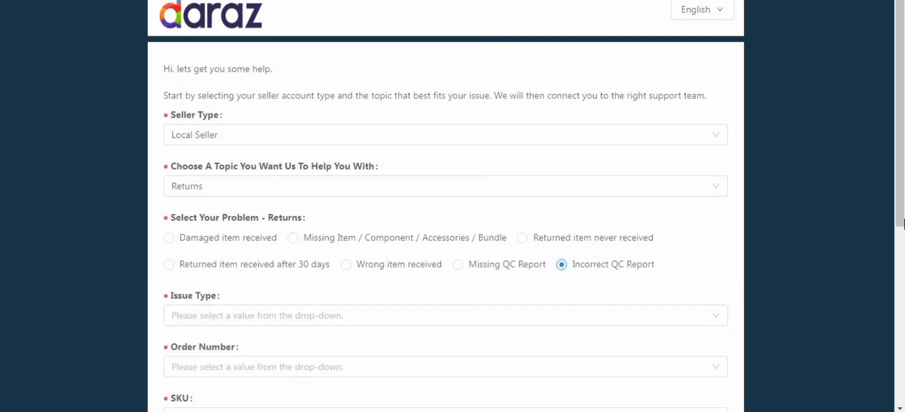
scroll(904, 221, "down", 4)
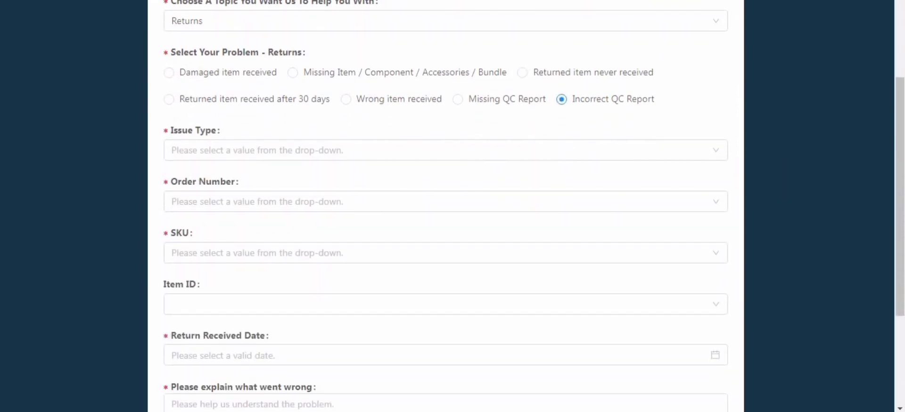
scroll(903, 275, "down", 2)
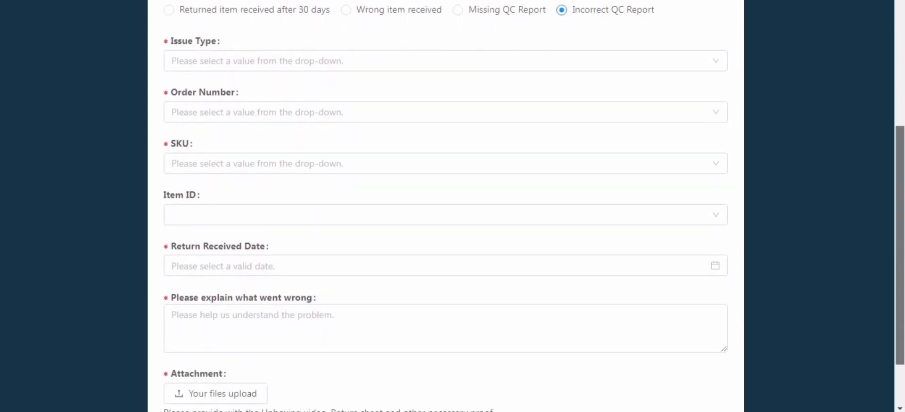
left_click(459, 59)
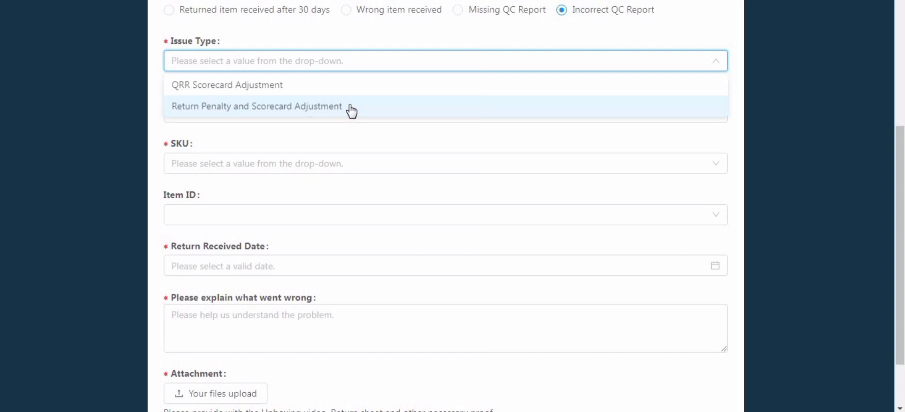
left_click(329, 85)
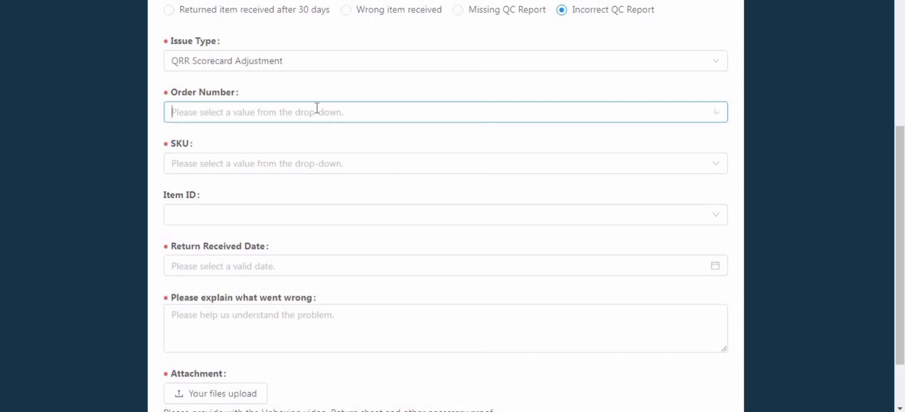
Copy the order number of the first returned order in the Orders Overview for the claim form.
left_click(318, 109)
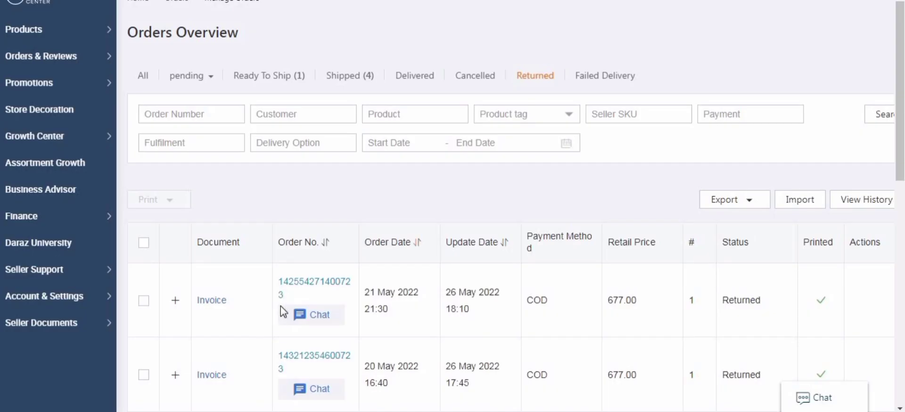
left_click_drag(287, 296, 278, 282)
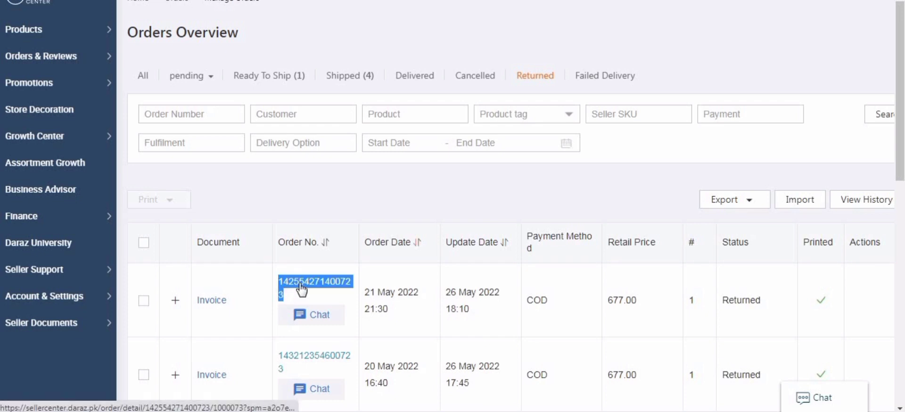
right_click(301, 286)
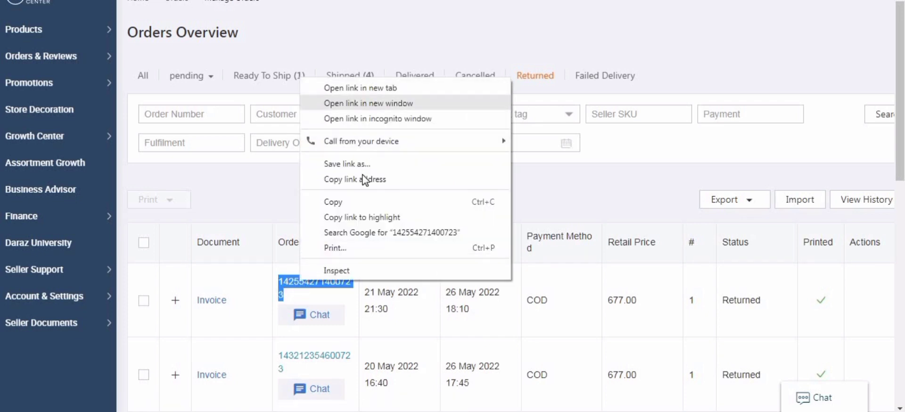
left_click(365, 202)
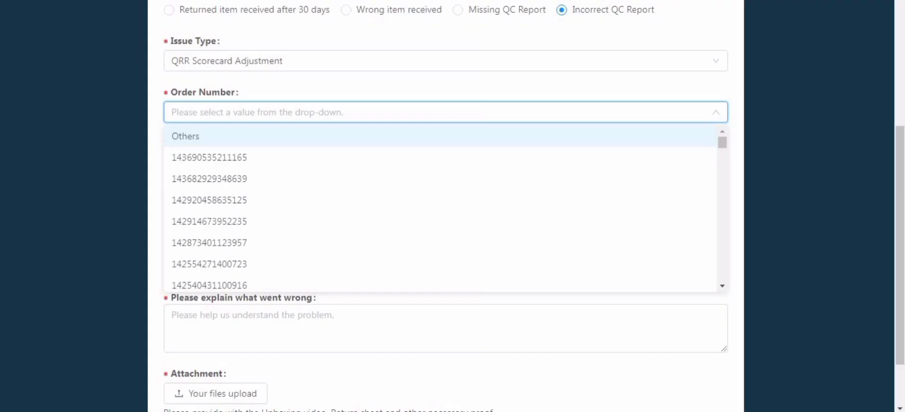
Set the claim form's Order Number to the copied order number and its SKU to Others.
left_click(226, 113)
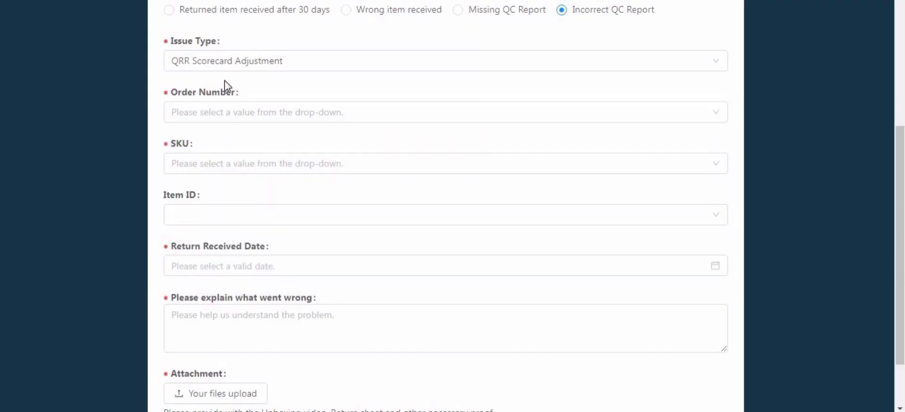
right_click(221, 114)
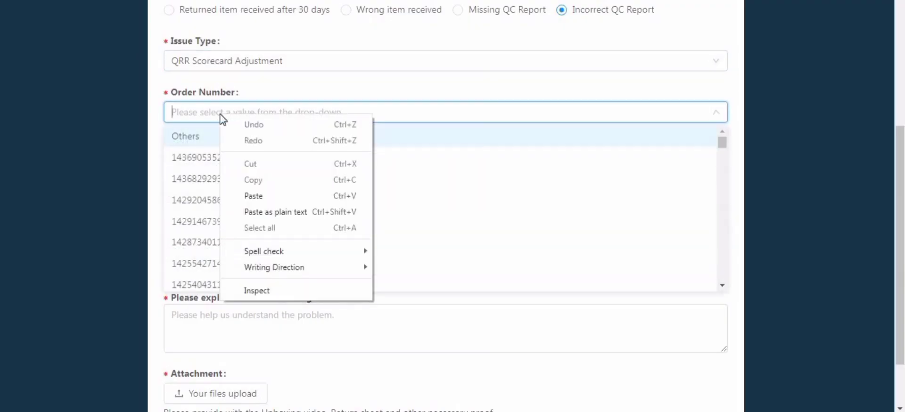
left_click(263, 201)
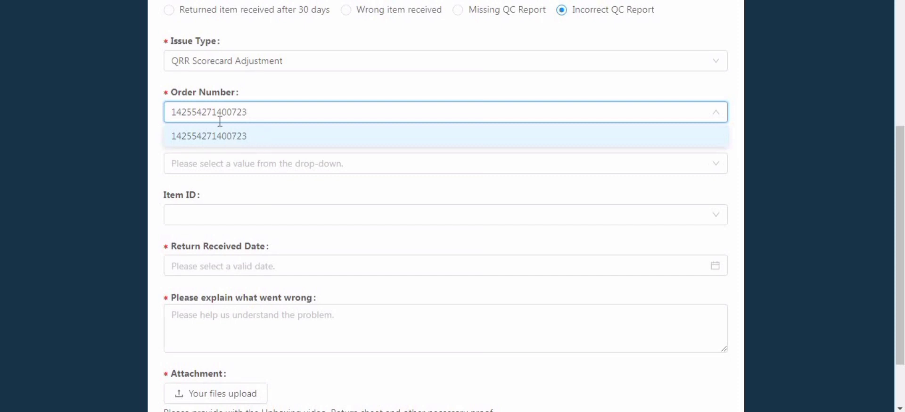
left_click(220, 137)
left_click(244, 164)
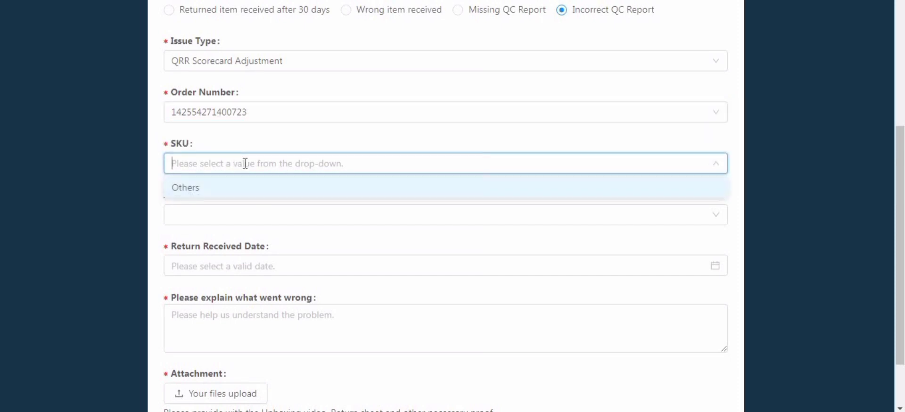
left_click(226, 190)
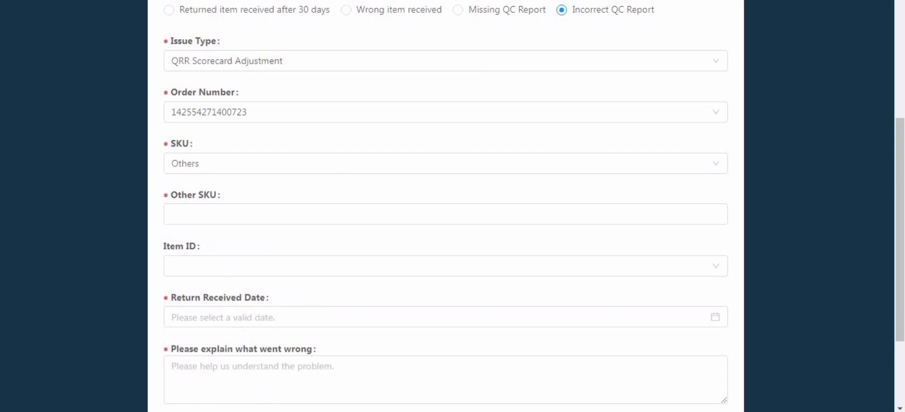
Expand the first returned order in the Orders Overview and highlight its Seller SKU.
key("alt+Tab")
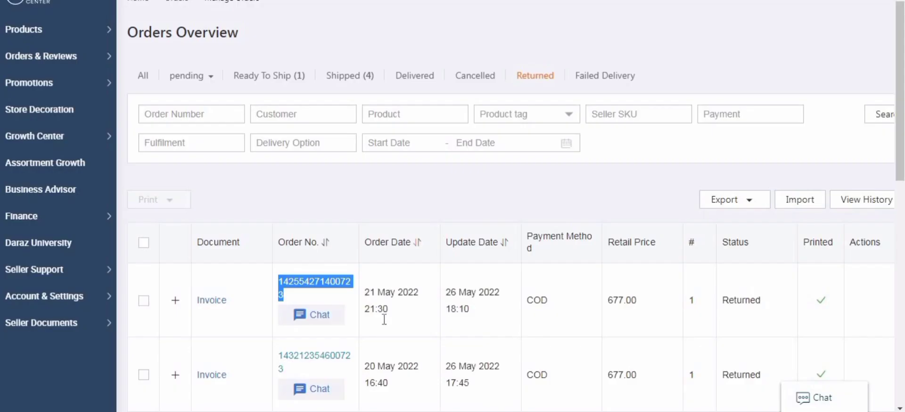
left_click(176, 302)
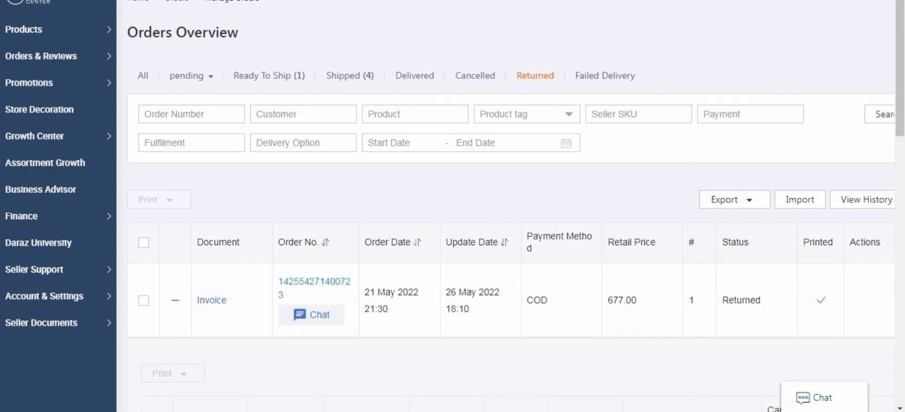
scroll(512, 236, "down", 5)
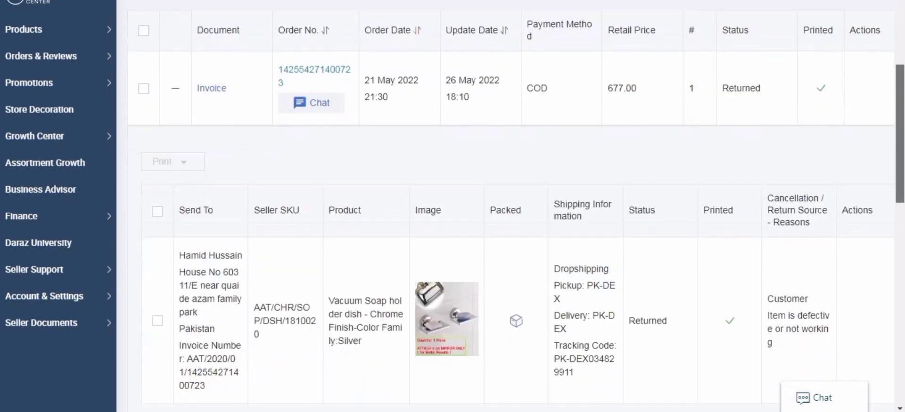
scroll(309, 371, "up", 1)
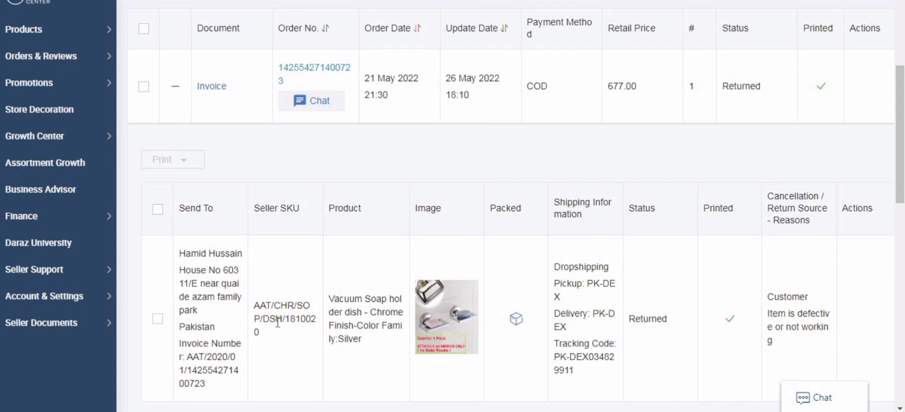
left_click_drag(260, 333, 255, 305)
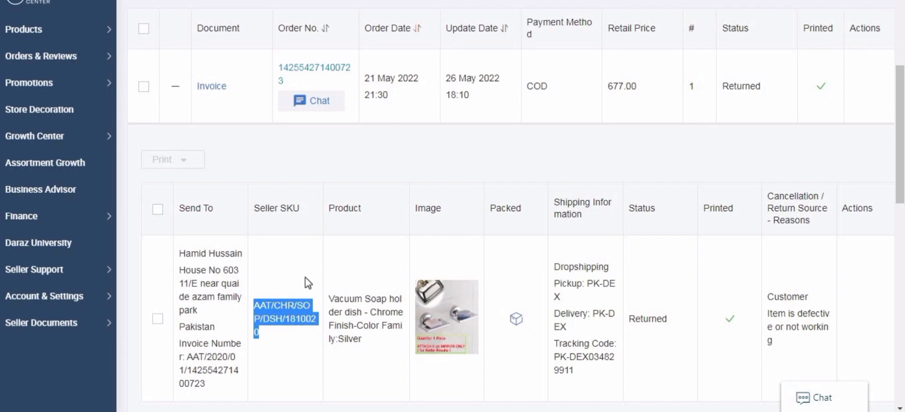
Open the returned order's detail page and copy the Daraz SKU of its soap dish item.
scroll(638, 225, "up", 15)
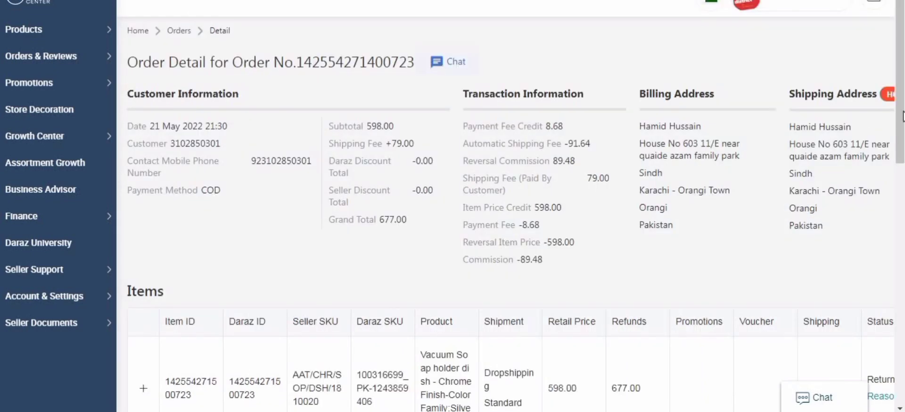
scroll(364, 330, "down", 2)
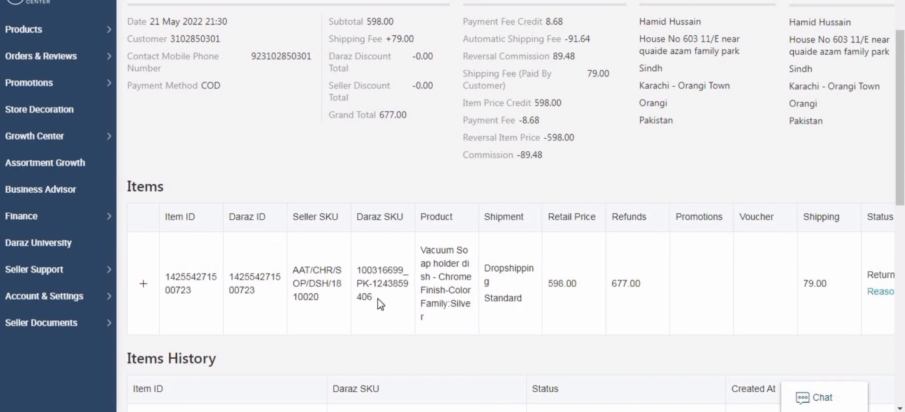
left_click_drag(381, 304, 358, 269)
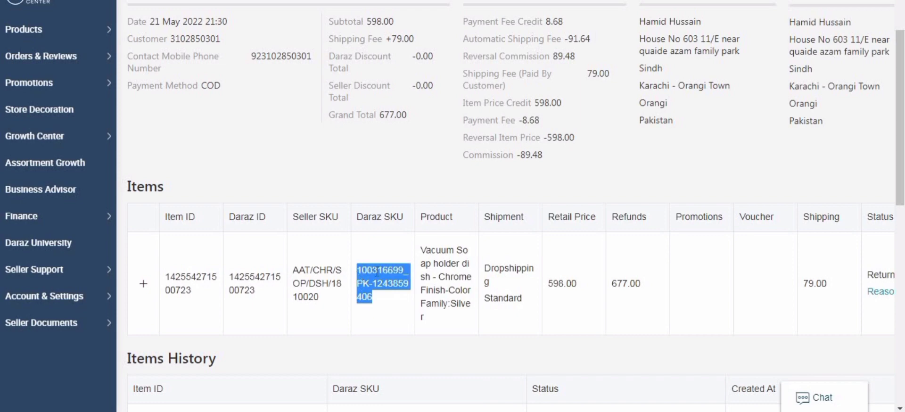
right_click(377, 275)
left_click(396, 281)
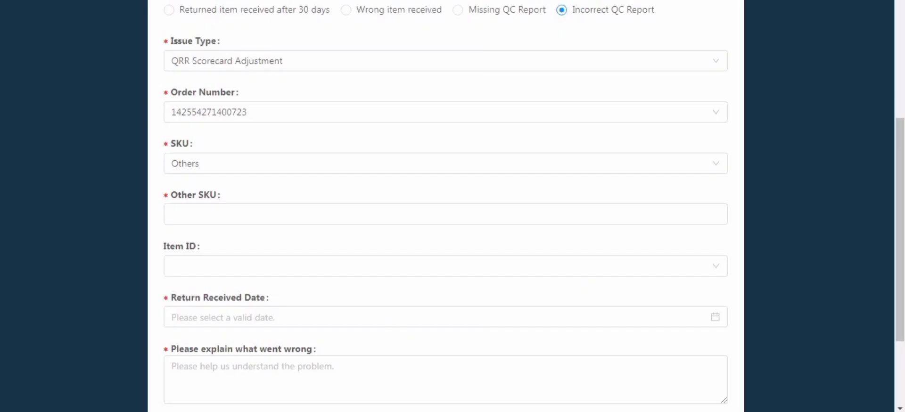
left_click(198, 214)
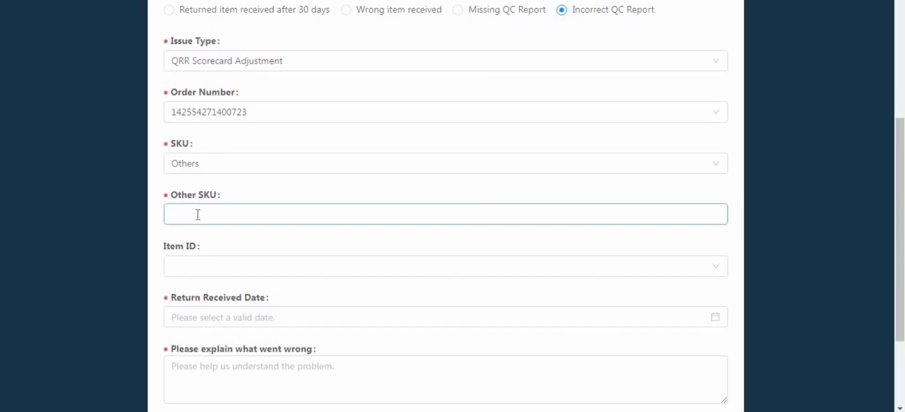
right_click(198, 214)
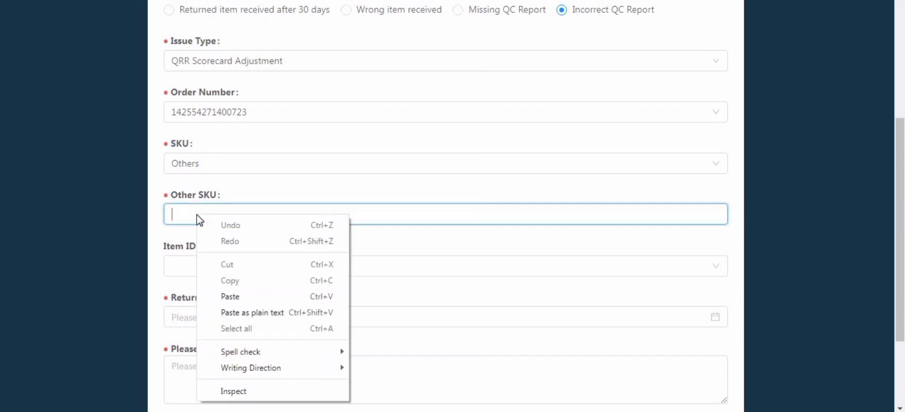
left_click(235, 297)
left_click(350, 267)
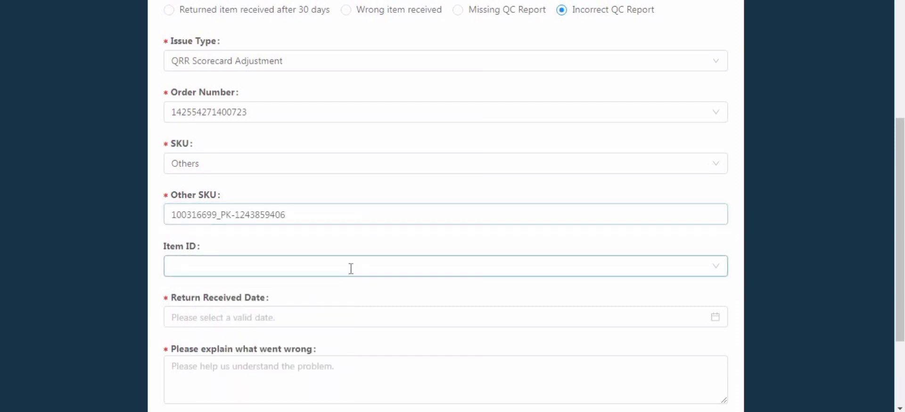
left_click(272, 297)
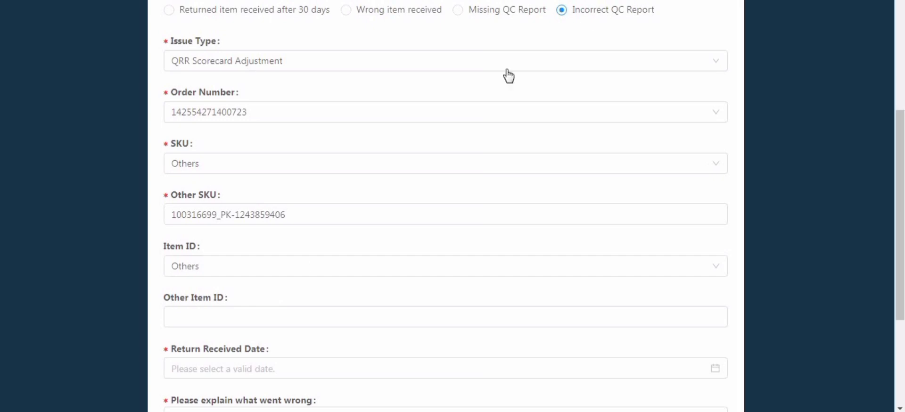
Copy the soap dish's Item ID from the Items table on the order detail page.
key("alt+Tab")
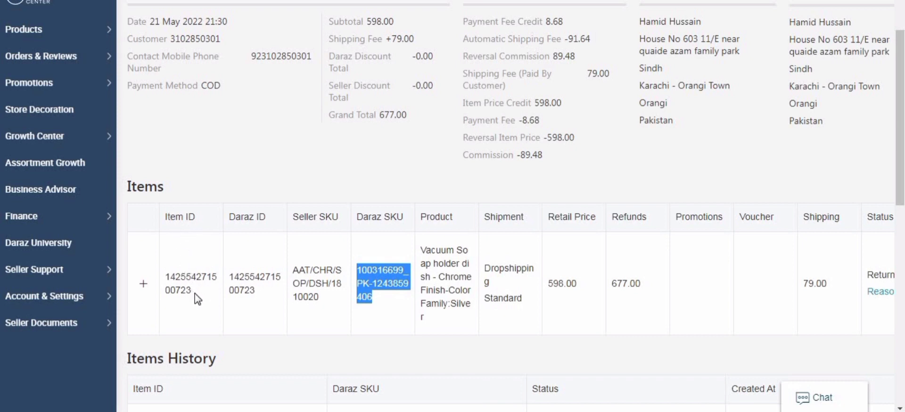
left_click_drag(195, 293, 166, 277)
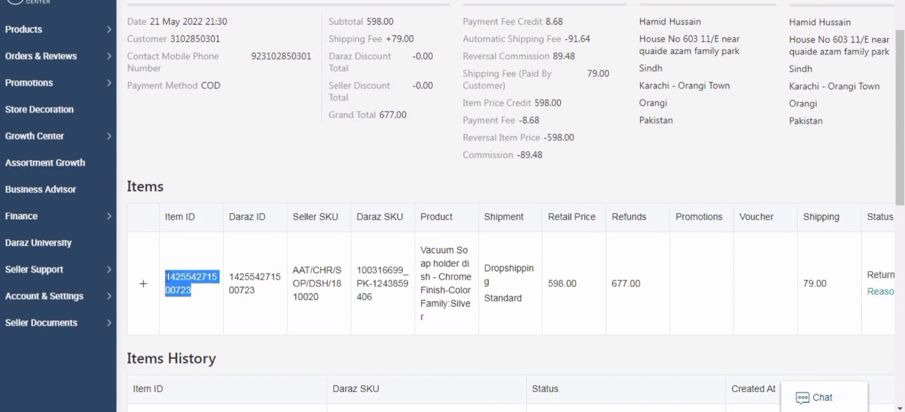
right_click(179, 278)
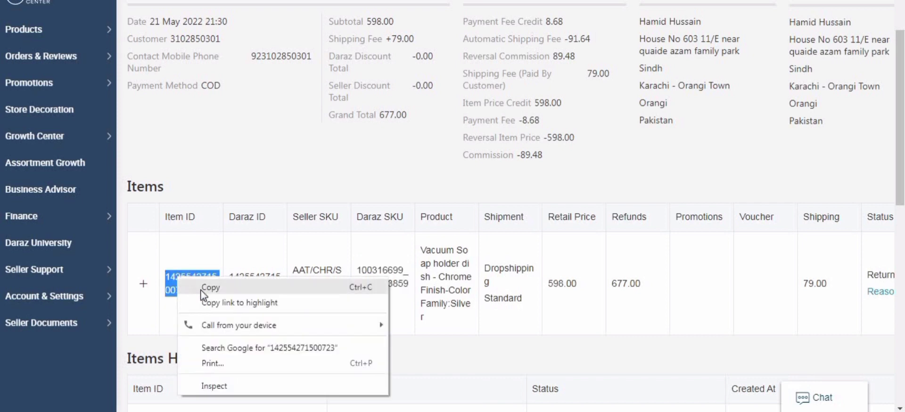
left_click(203, 289)
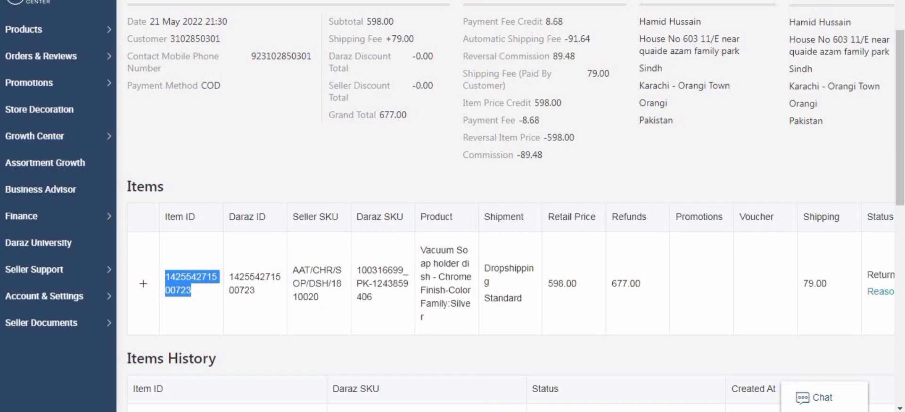
Paste the copied item ID into the claim form's Other Item ID field.
key("ctrl+Tab")
left_click(264, 307)
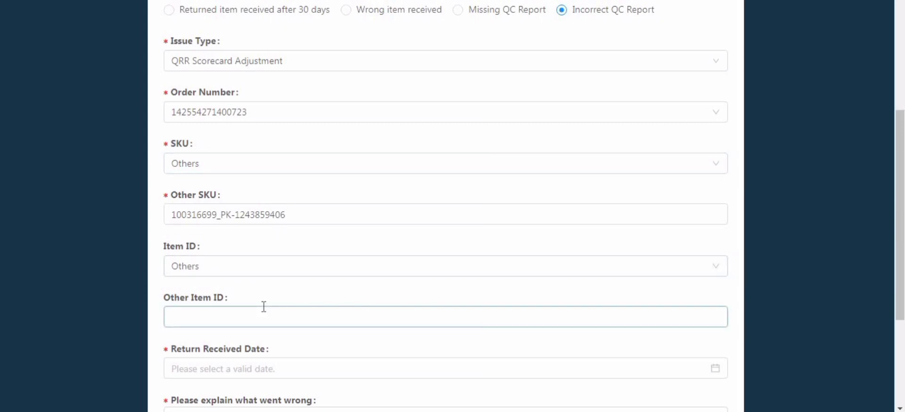
right_click(264, 307)
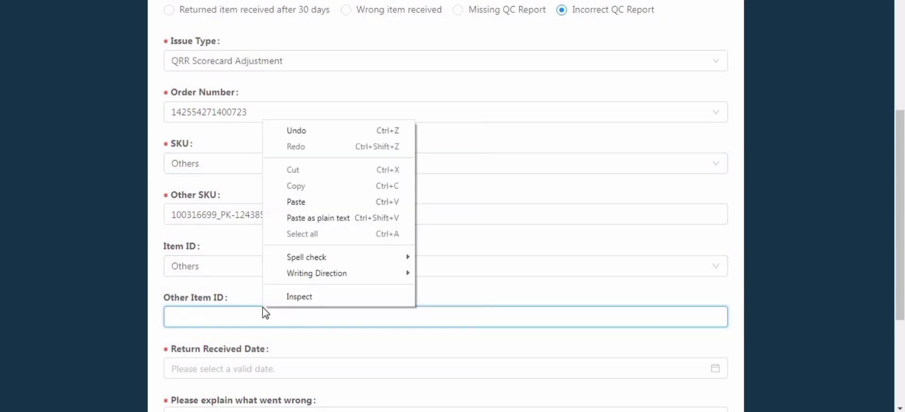
left_click(334, 204)
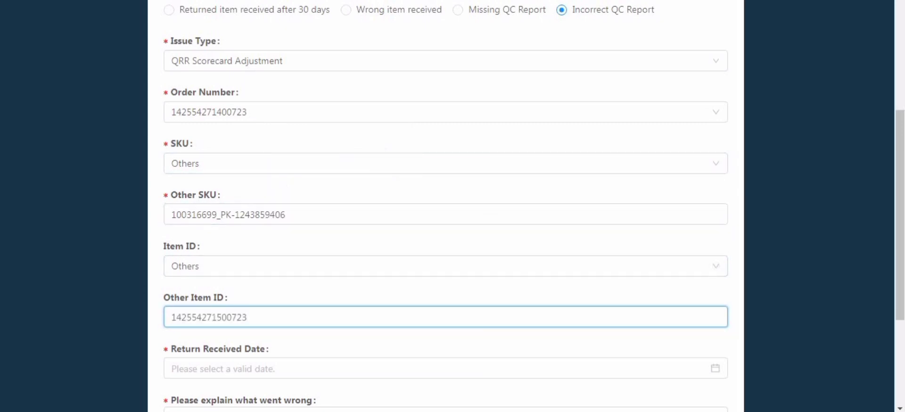
Set the claim's Return Received Date to 2022-05-29.
left_click_drag(902, 282, 901, 364)
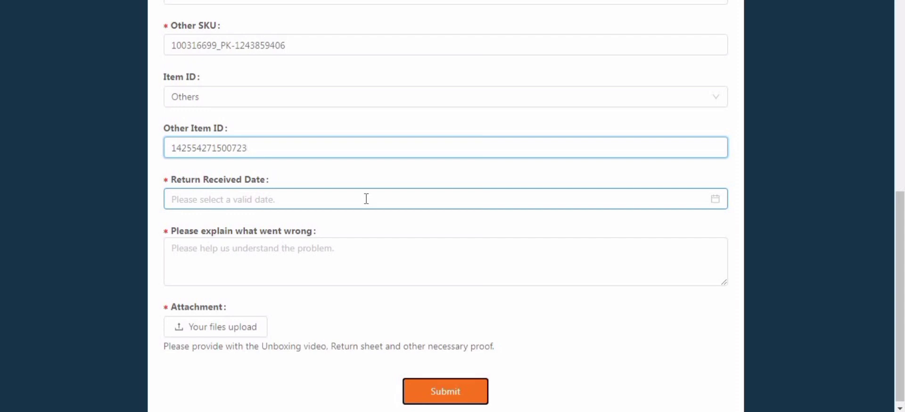
left_click(366, 199)
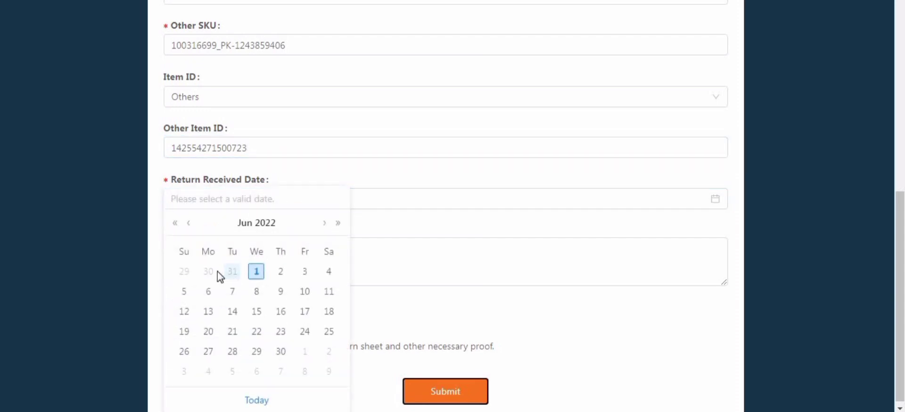
left_click(185, 272)
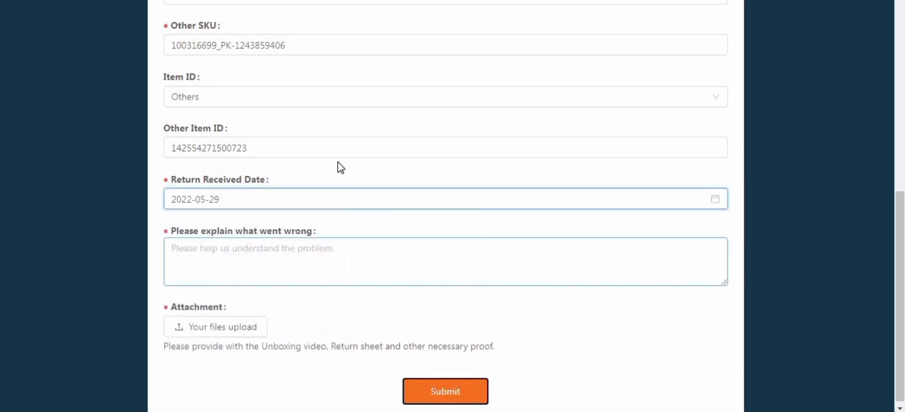
Switch to Windows Explorer, open the Youtube video Link document from the parent folder in Word, maximize it and dismiss the activation wizard.
left_click(381, 253)
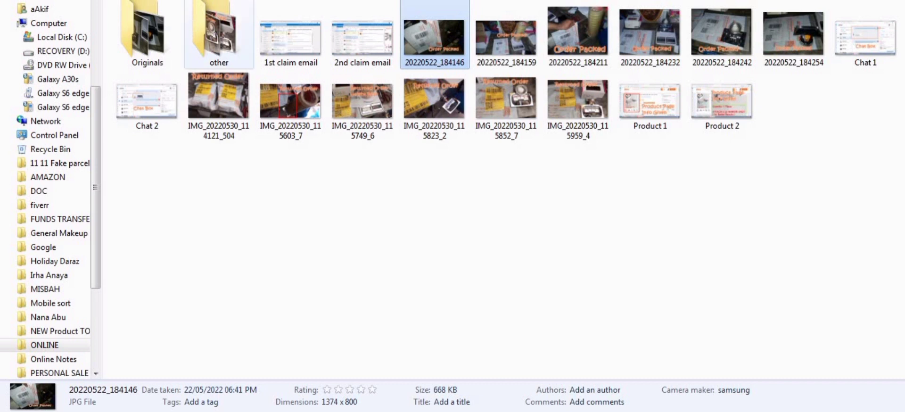
key("BackSpace")
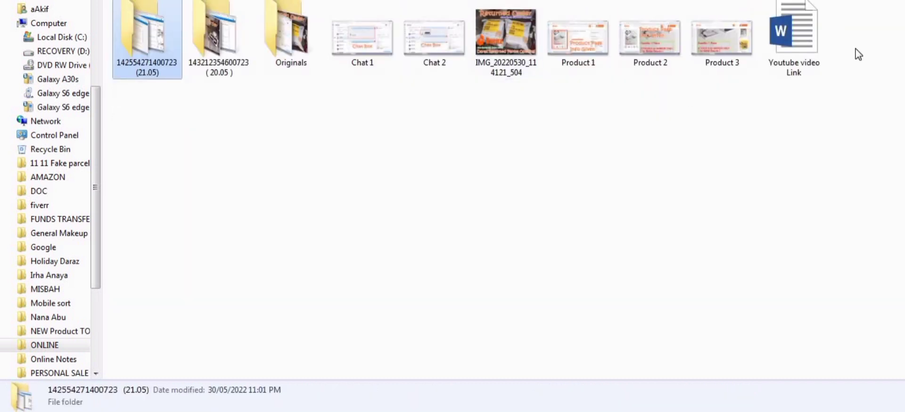
double_click(808, 59)
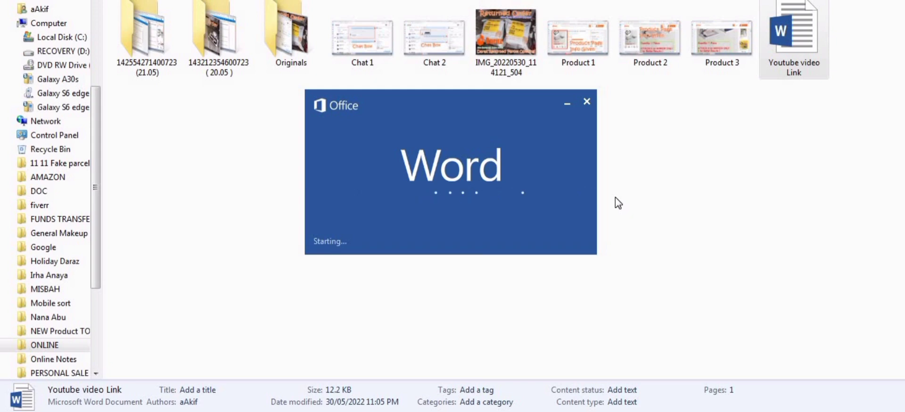
key("super+Down")
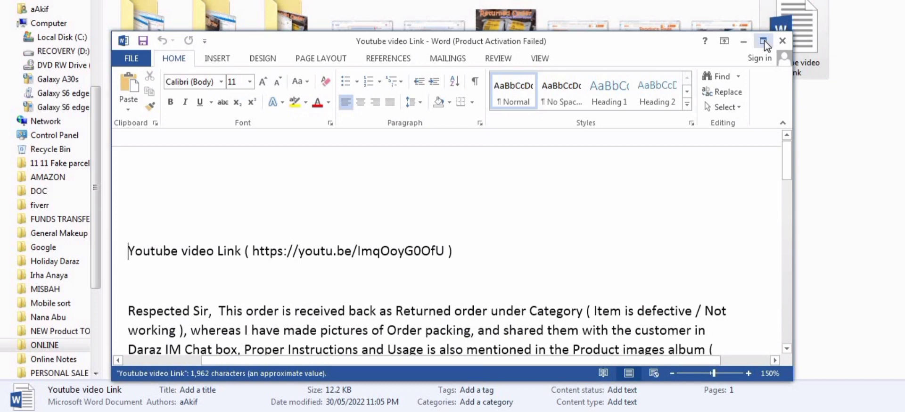
left_click(765, 41)
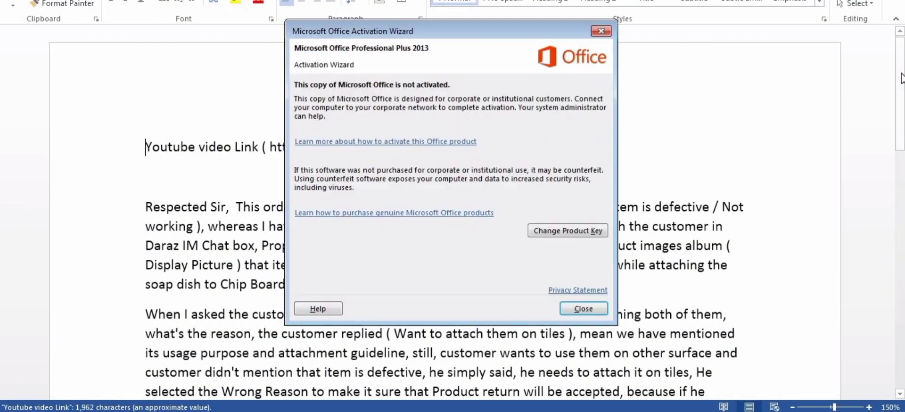
left_click(602, 32)
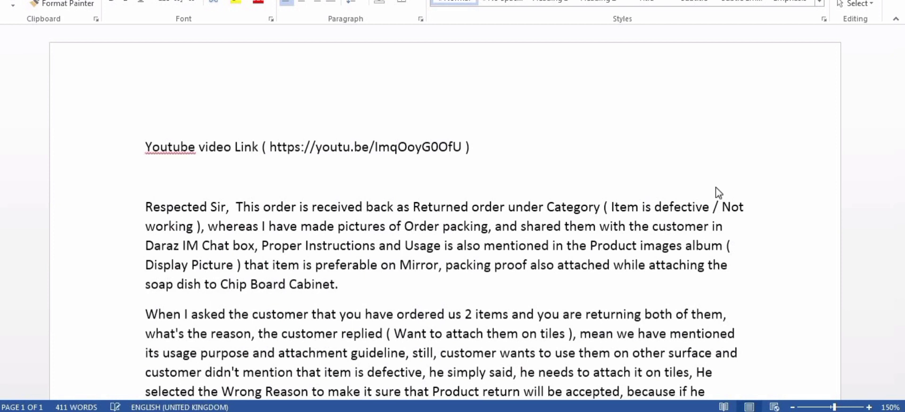
Read through the prepared claim explanation in the Youtube video Link document.
key("Down")
key("Down")
key("Down")
key("Down")
key("Down")
key("Down")
key("Down")
key("Down")
key("Down")
key("Down")
key("Down")
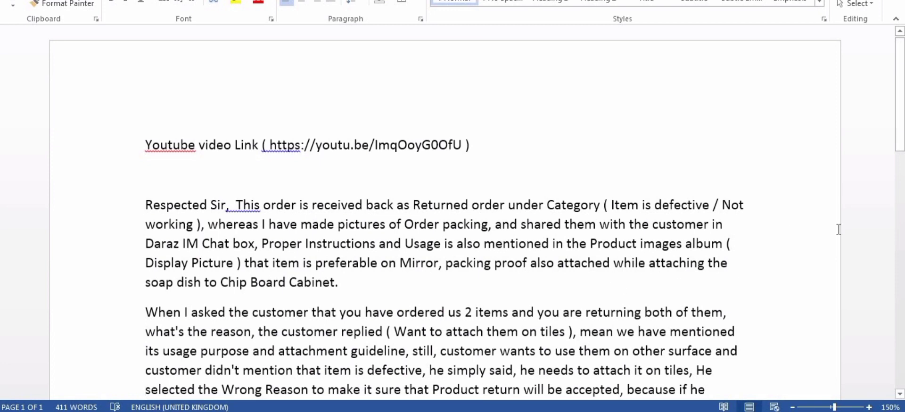
Copy the document's entire text into the claim form's explanation of what went wrong.
left_click(560, 261)
key("ctrl+a")
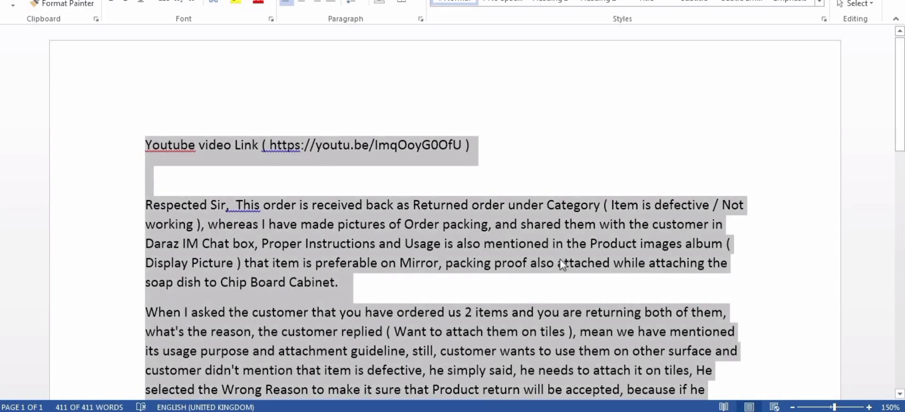
key("alt+Tab")
left_click(348, 262)
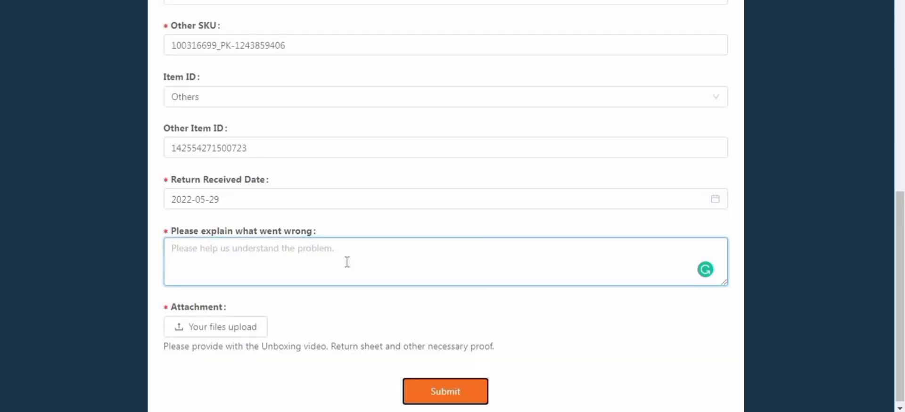
key("ctrl+v")
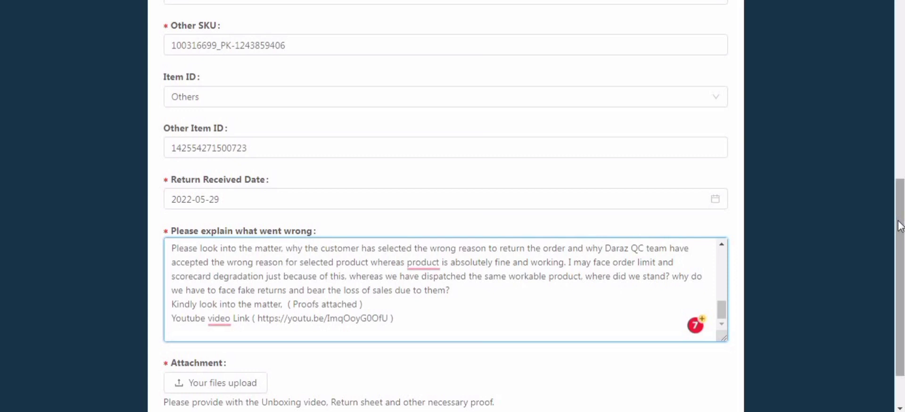
Check the claim's attachment section, then in Windows Explorer open the order's 21.05 evidence folder and view the photo 20220522_184146.
scroll(900, 226, "down", 2)
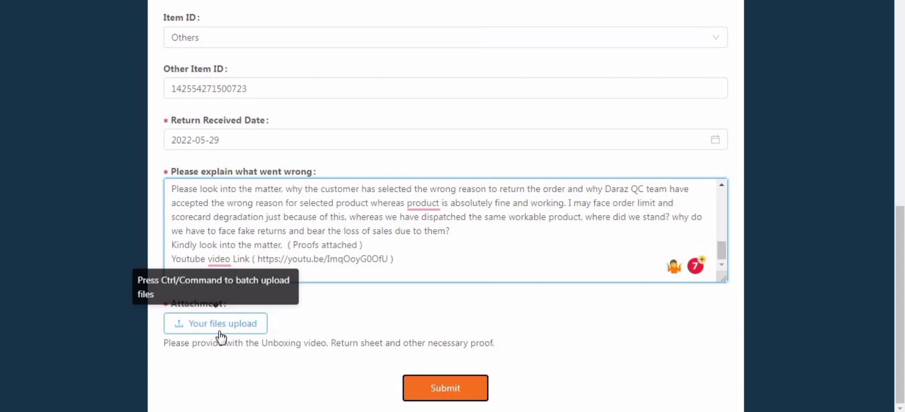
key("Return")
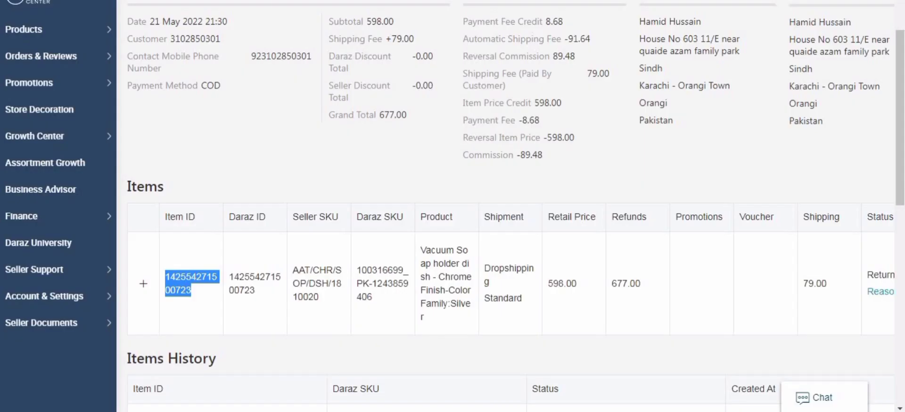
key("alt+Tab")
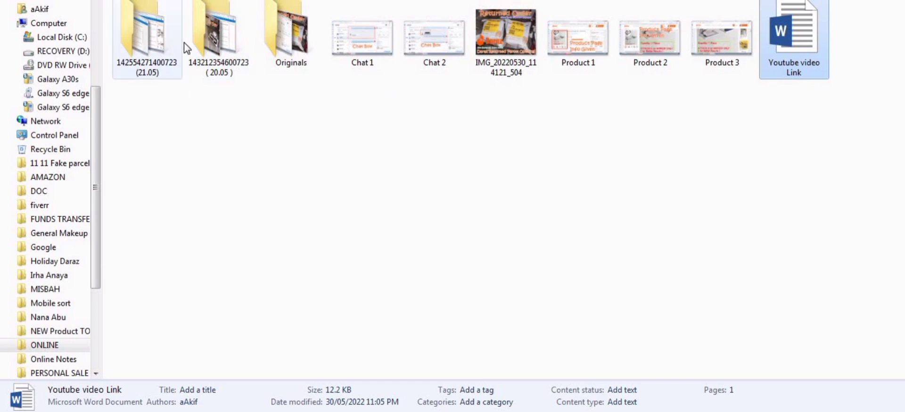
double_click(157, 57)
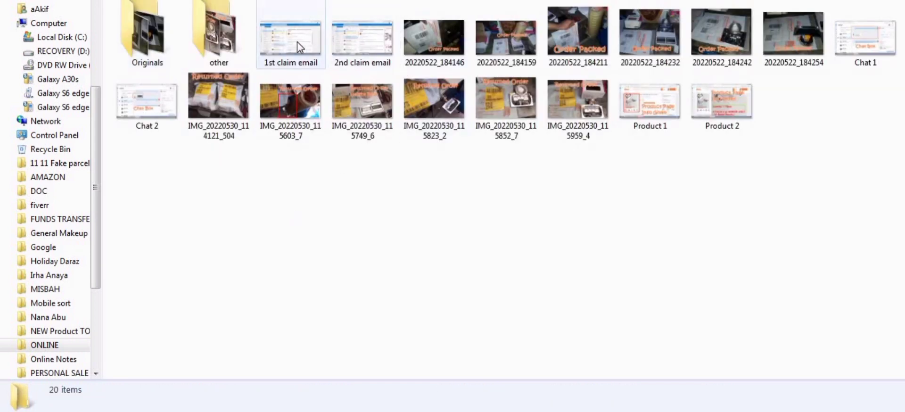
left_click(443, 28)
right_click(444, 28)
left_click(520, 42)
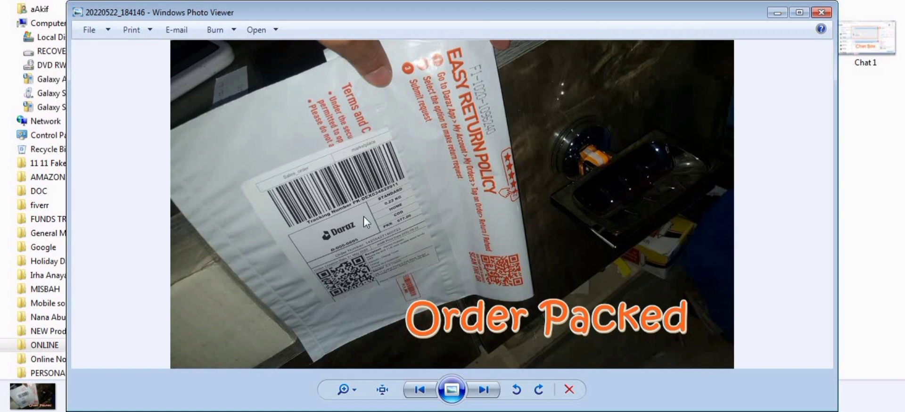
Review the remaining Order Packed photos in sequence up to the Chat 1 screenshot.
key("Right")
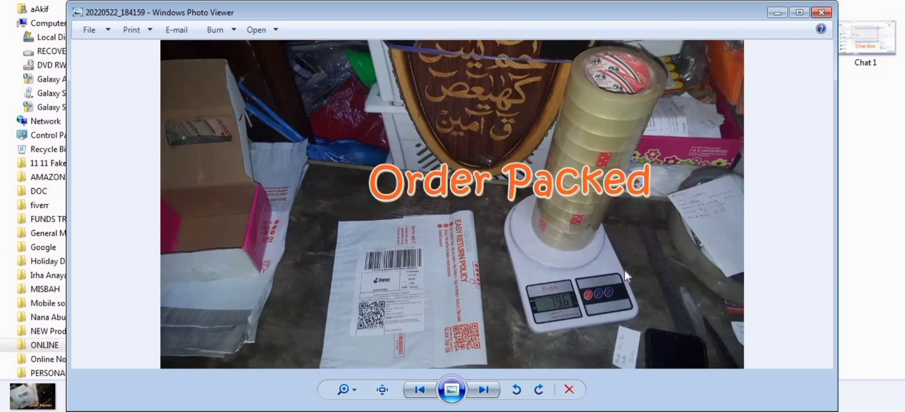
key("Right")
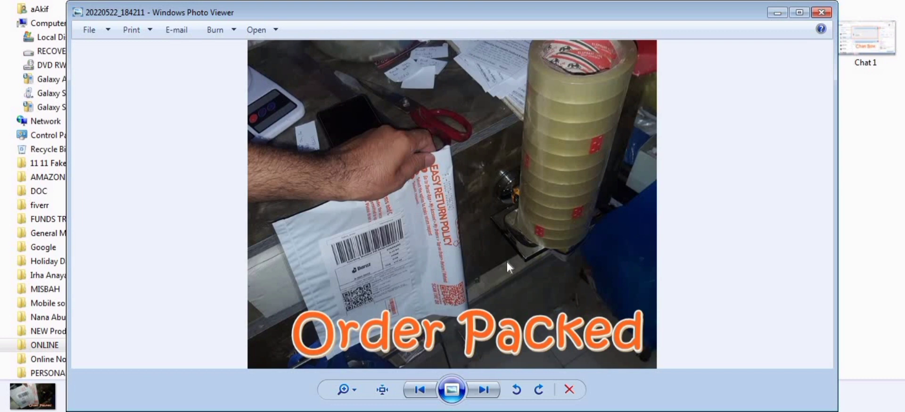
key("Right")
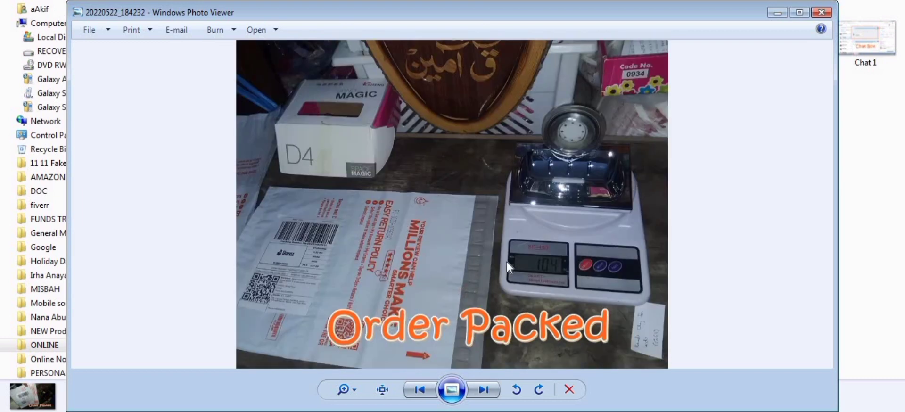
key("Right")
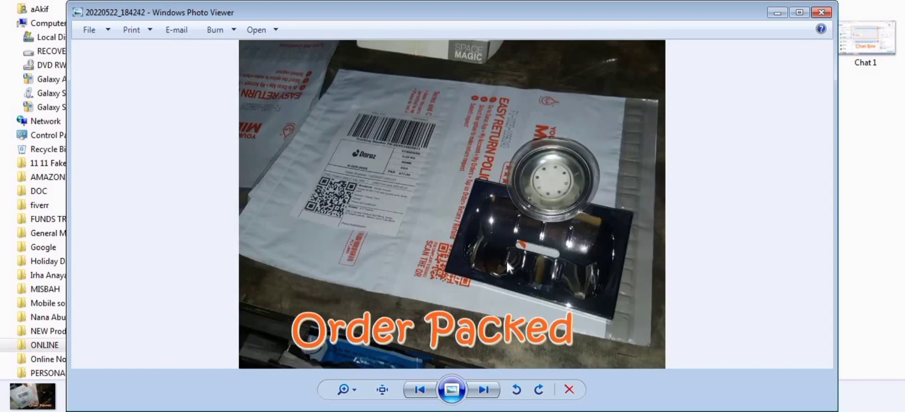
key("Right")
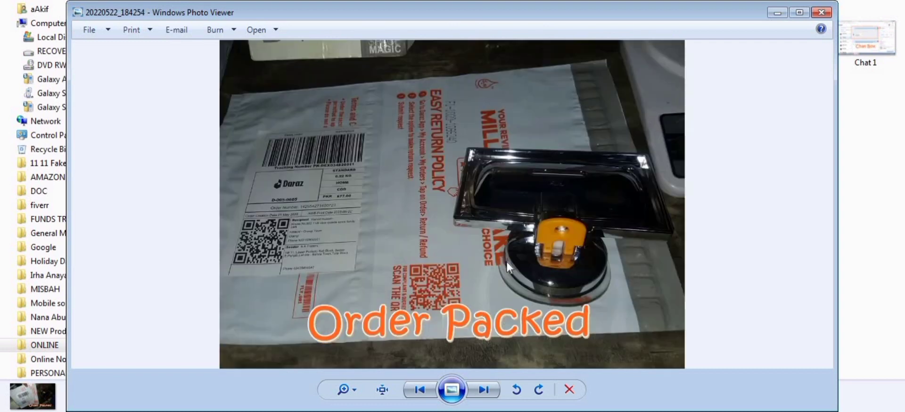
key("Right")
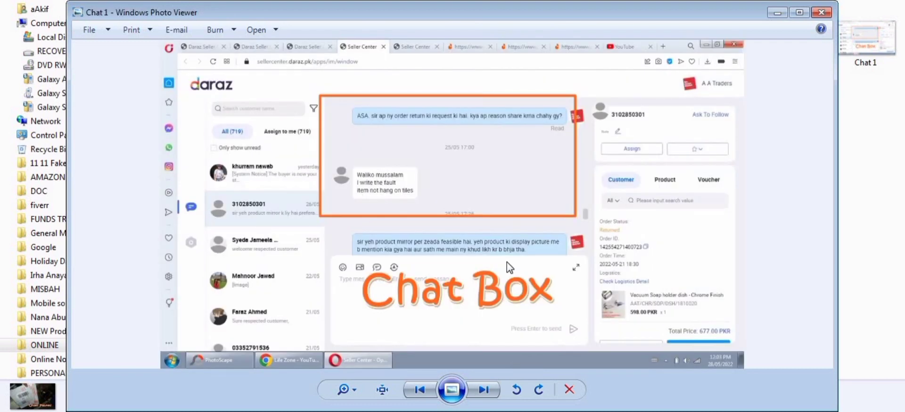